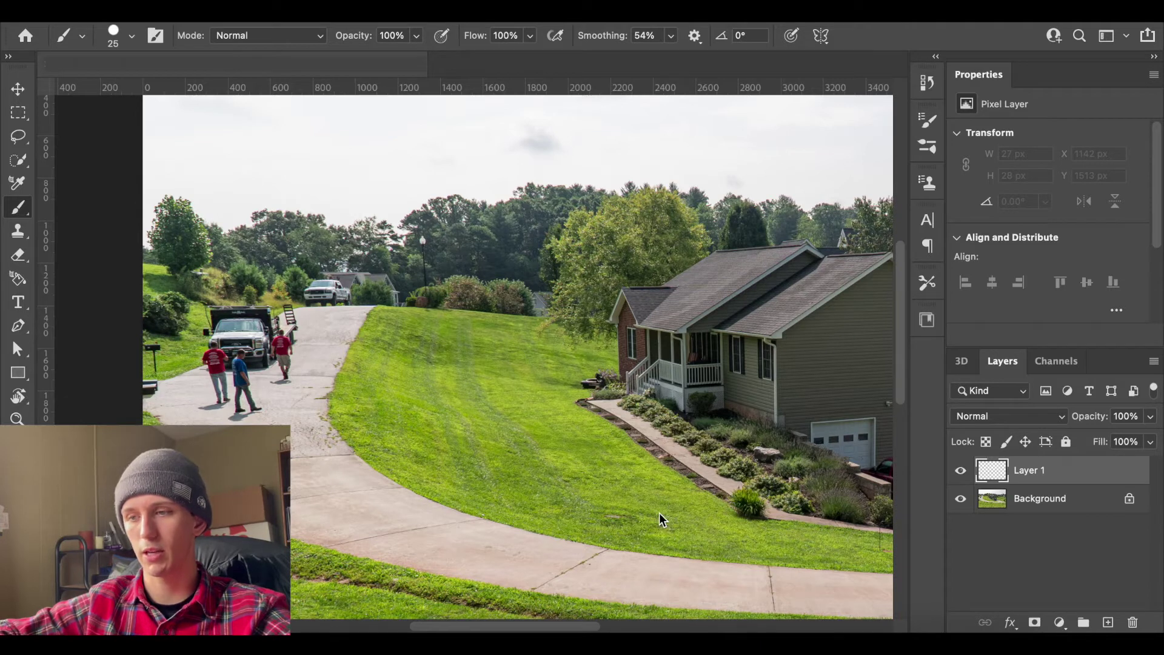
# Step: Zoom and pan to frame the sloped lawn with the driveway edge and house porch visible
pyautogui.hscroll(10, 661, 519)
pyautogui.scroll(-5, 661, 519)
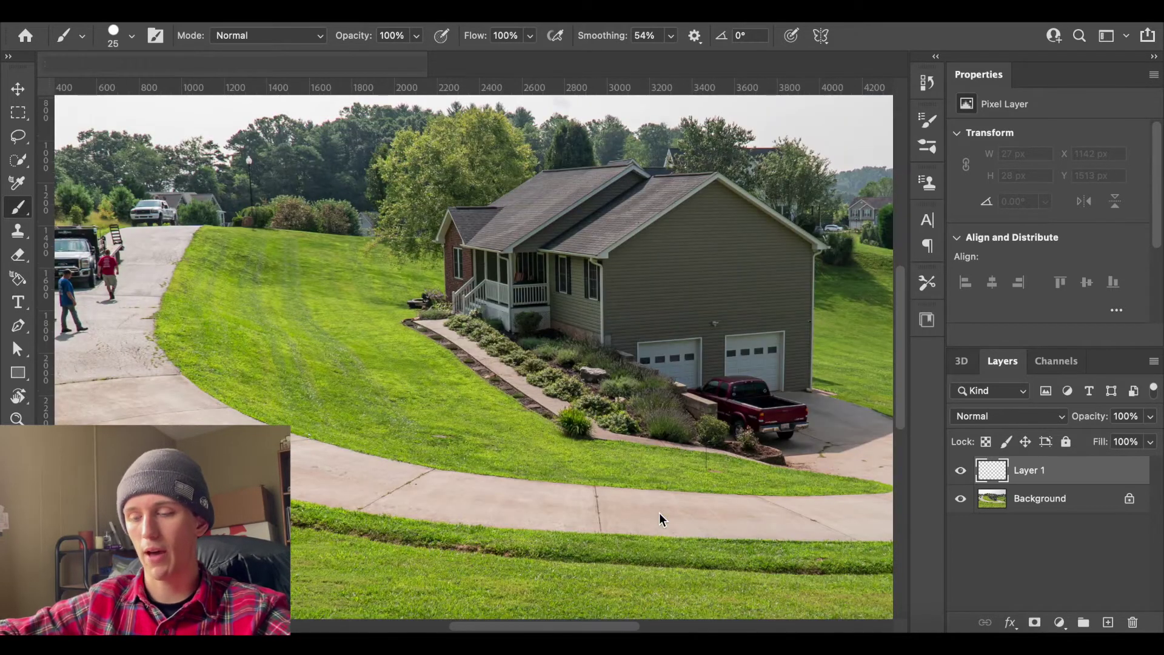
pyautogui.hscroll(-5, 660, 514)
pyautogui.scroll(-1, 660, 514)
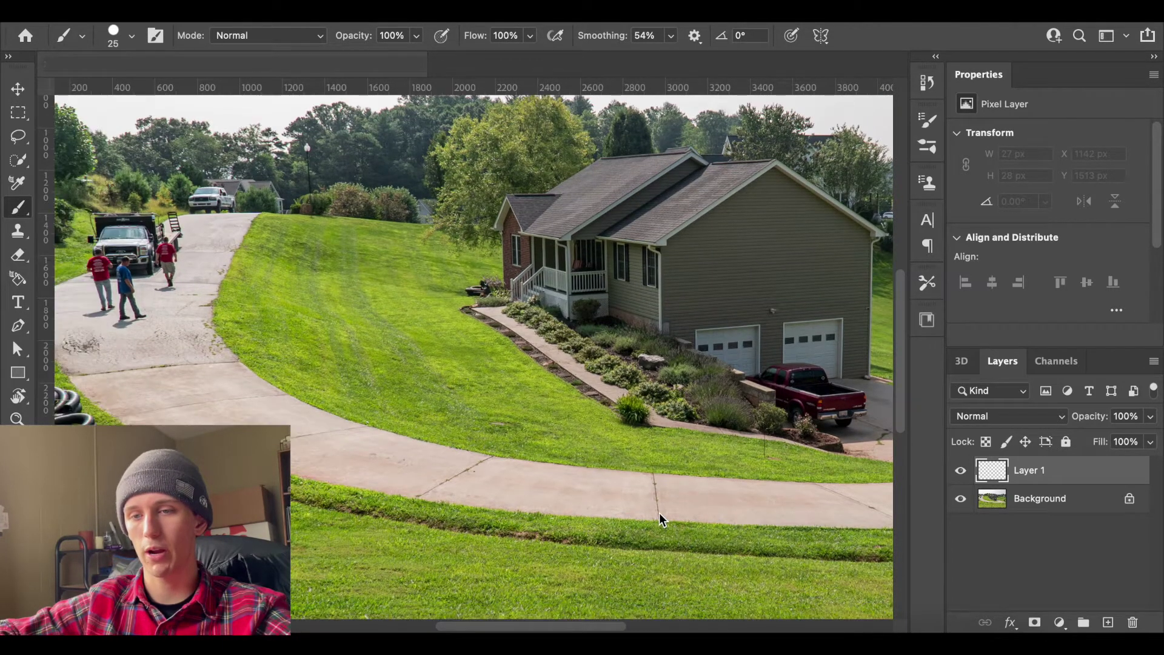
pyautogui.hscroll(3, 660, 512)
pyautogui.scroll(-2, 660, 512)
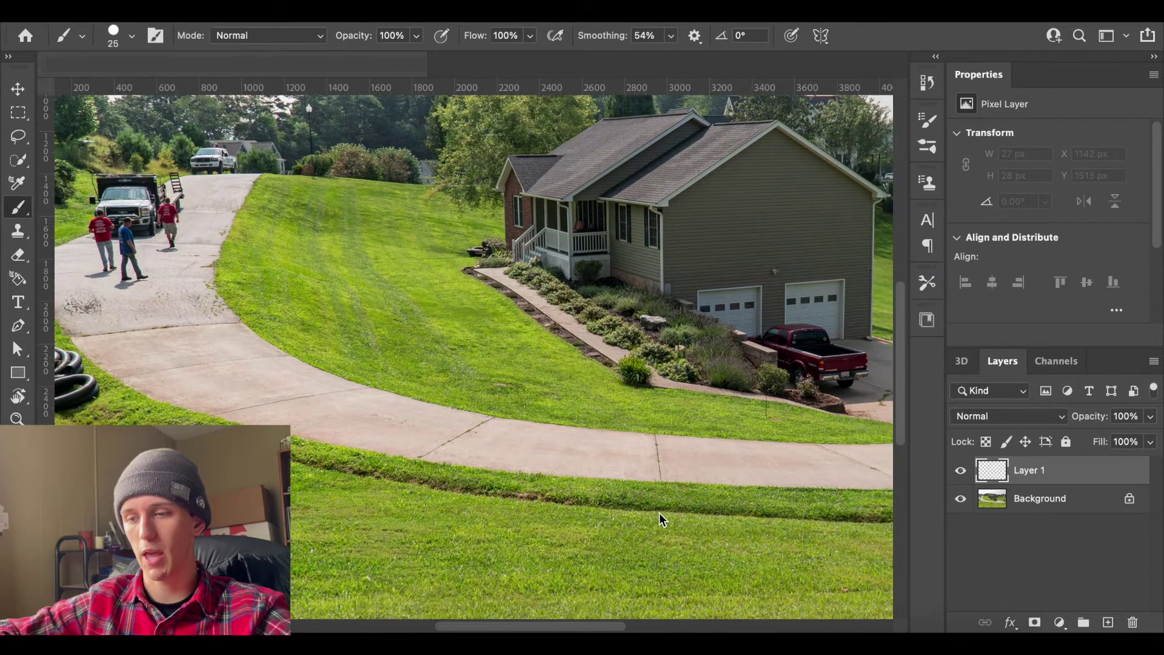
pyautogui.hscroll(-2, 522, 564)
pyautogui.scroll(2, 522, 564)
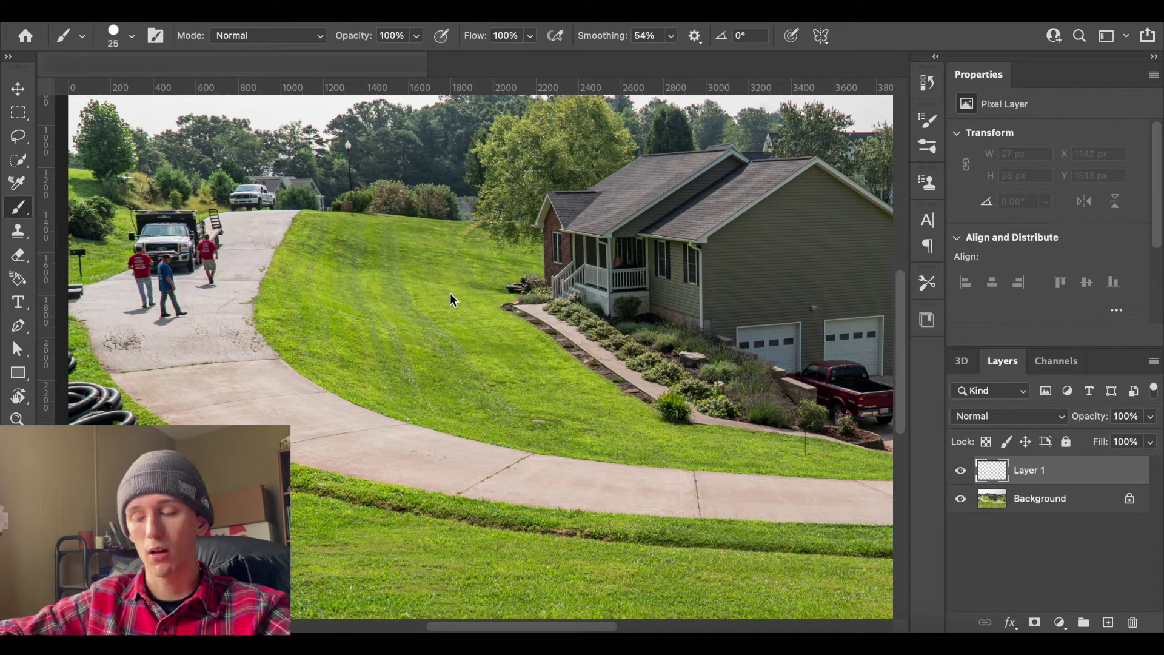
pyautogui.keyDown('alt'); pyautogui.scroll(3, 450, 293); pyautogui.keyUp('alt')
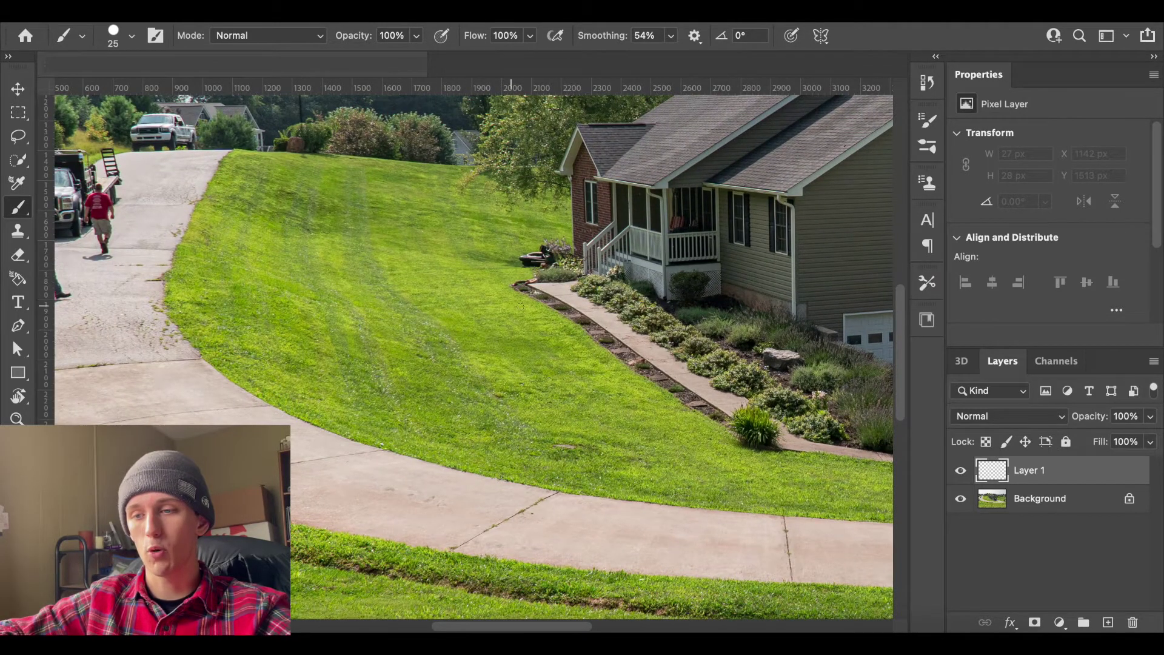
pyautogui.scroll(3, 485, 311)
pyautogui.hscroll(3, 485, 310)
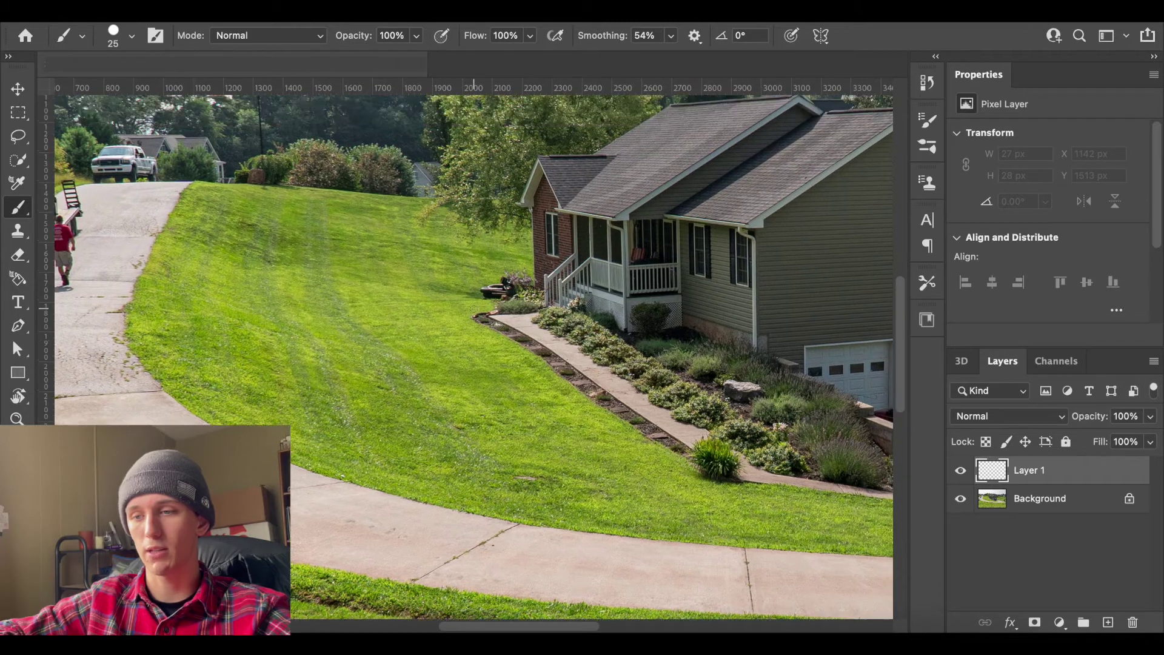
pyautogui.scroll(2, 473, 309)
pyautogui.hscroll(2, 473, 308)
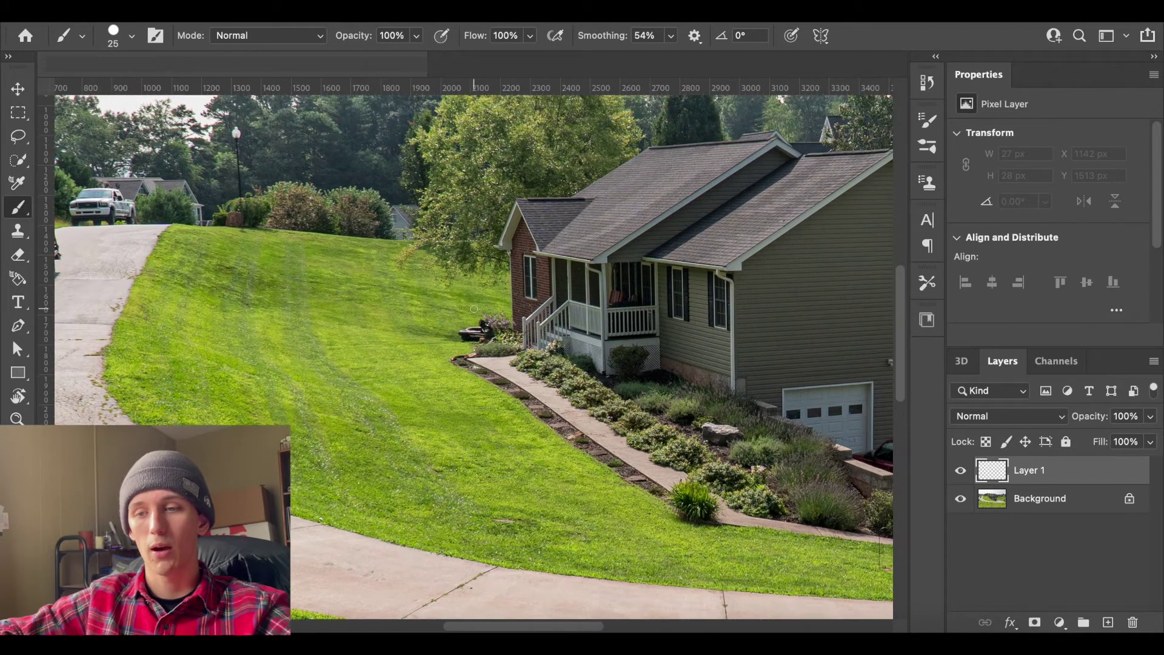
pyautogui.keyDown('alt'); pyautogui.scroll(3, 474, 309); pyautogui.keyUp('alt')
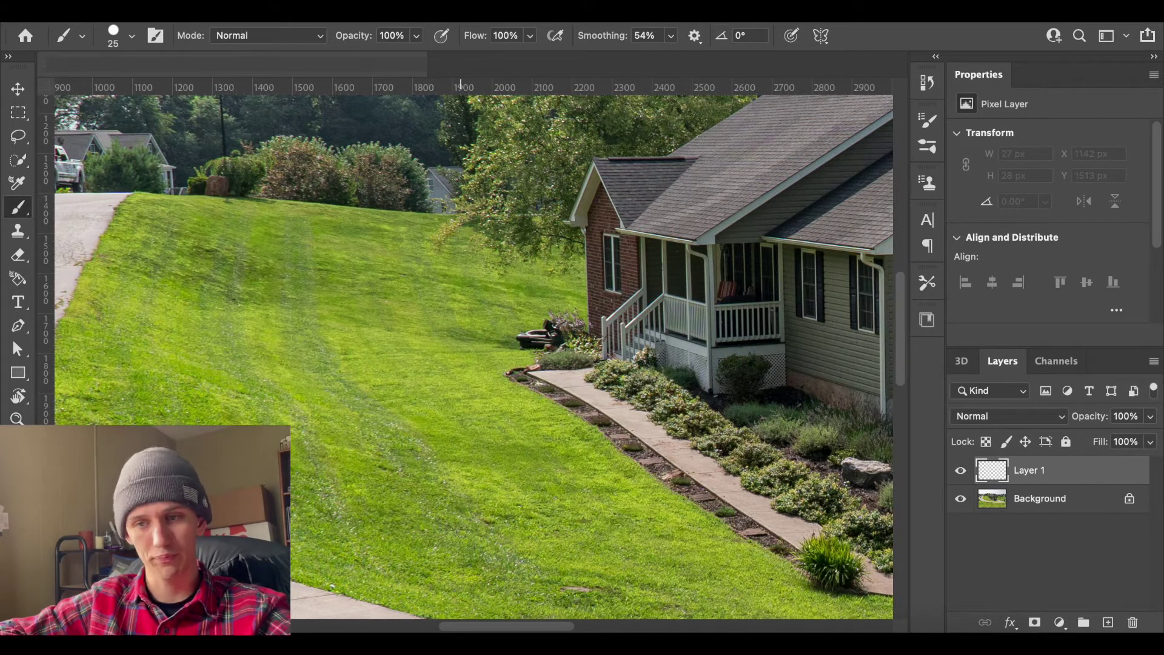
pyautogui.hscroll(-6, 460, 532)
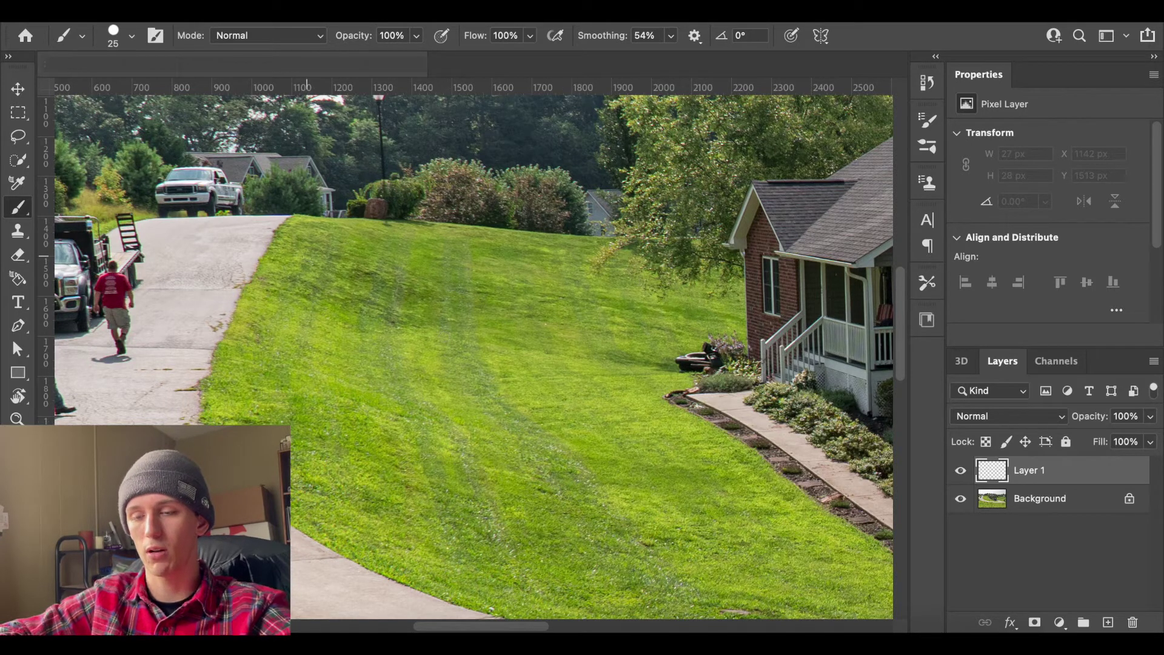
# Step: Paint three blue flow arrows pointing downhill across the upper and middle lawn
pyautogui.moveTo(302, 256)
pyautogui.mouseDown()
pyautogui.moveTo(418, 315)
pyautogui.moveTo(405, 324)
pyautogui.moveTo(422, 309)
pyautogui.mouseUp()
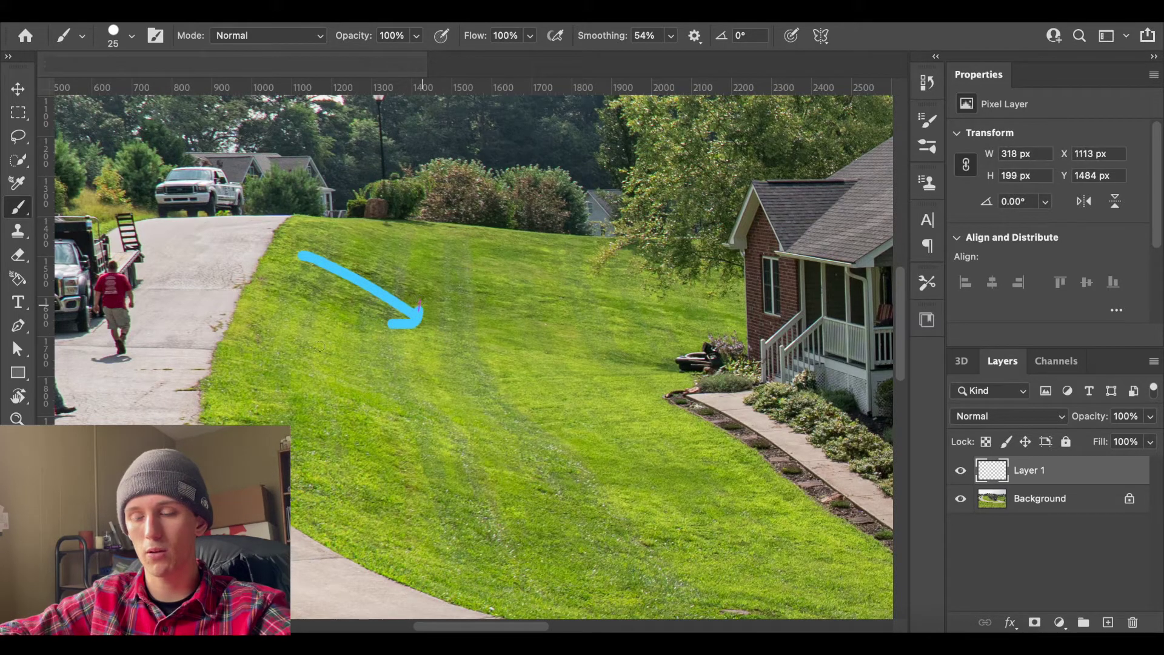
pyautogui.moveTo(272, 382)
pyautogui.mouseDown()
pyautogui.moveTo(381, 396)
pyautogui.moveTo(371, 384)
pyautogui.moveTo(383, 417)
pyautogui.moveTo(387, 407)
pyautogui.mouseUp()
pyautogui.moveTo(456, 538)
pyautogui.mouseDown()
pyautogui.moveTo(491, 533)
pyautogui.moveTo(495, 519)
pyautogui.moveTo(505, 546)
pyautogui.mouseUp()
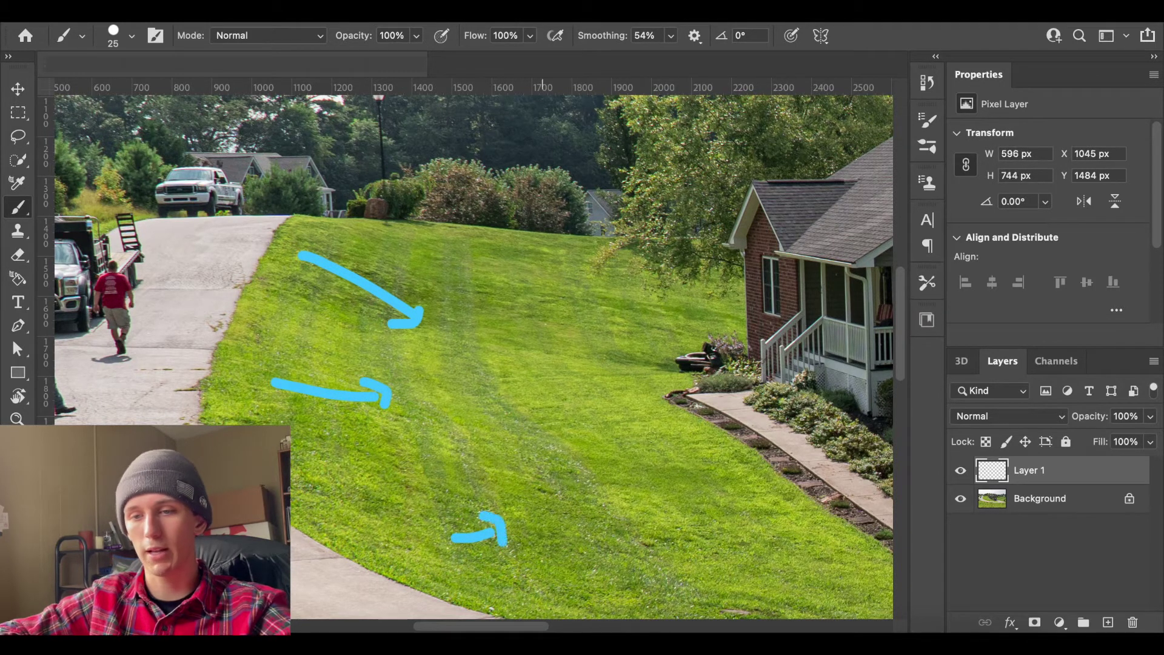
# Step: Shrink the brush to size 19 and paint two leftward blue arrows on the right lawn
pyautogui.click(131, 36)
pyautogui.moveTo(116, 91); pyautogui.dragTo(113, 92)
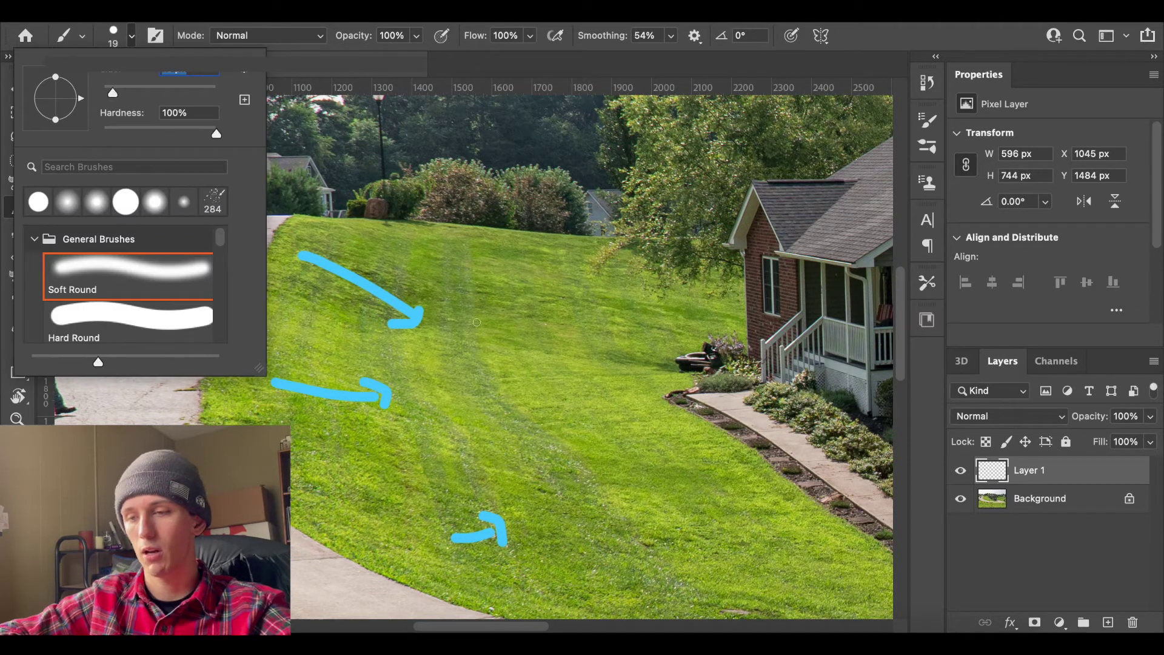
pyautogui.click(640, 399)
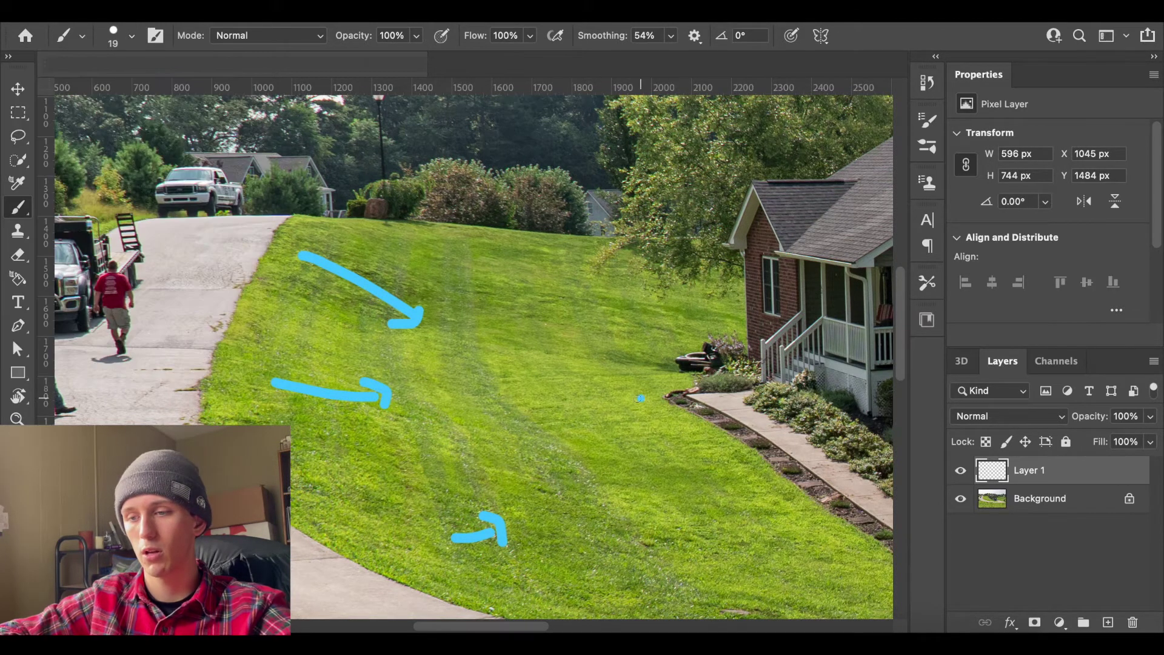
pyautogui.moveTo(642, 398)
pyautogui.mouseDown()
pyautogui.moveTo(585, 410)
pyautogui.moveTo(582, 400)
pyautogui.moveTo(597, 420)
pyautogui.mouseUp()
pyautogui.moveTo(740, 494)
pyautogui.mouseDown()
pyautogui.moveTo(696, 509)
pyautogui.moveTo(705, 521)
pyautogui.mouseUp()
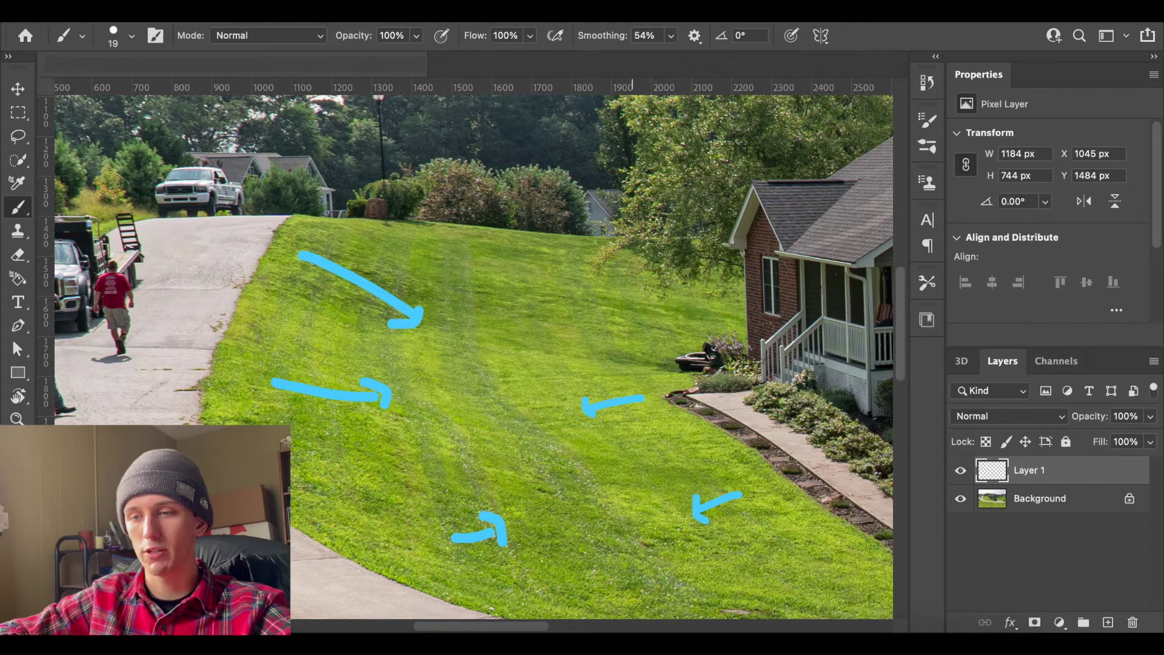
# Step: Paint a wavy blue line down the lawn's middle plus two small arrows toward the house
pyautogui.moveTo(476, 377)
pyautogui.mouseDown()
pyautogui.moveTo(533, 423)
pyautogui.moveTo(532, 450)
pyautogui.moveTo(580, 497)
pyautogui.moveTo(619, 571)
pyautogui.mouseUp()
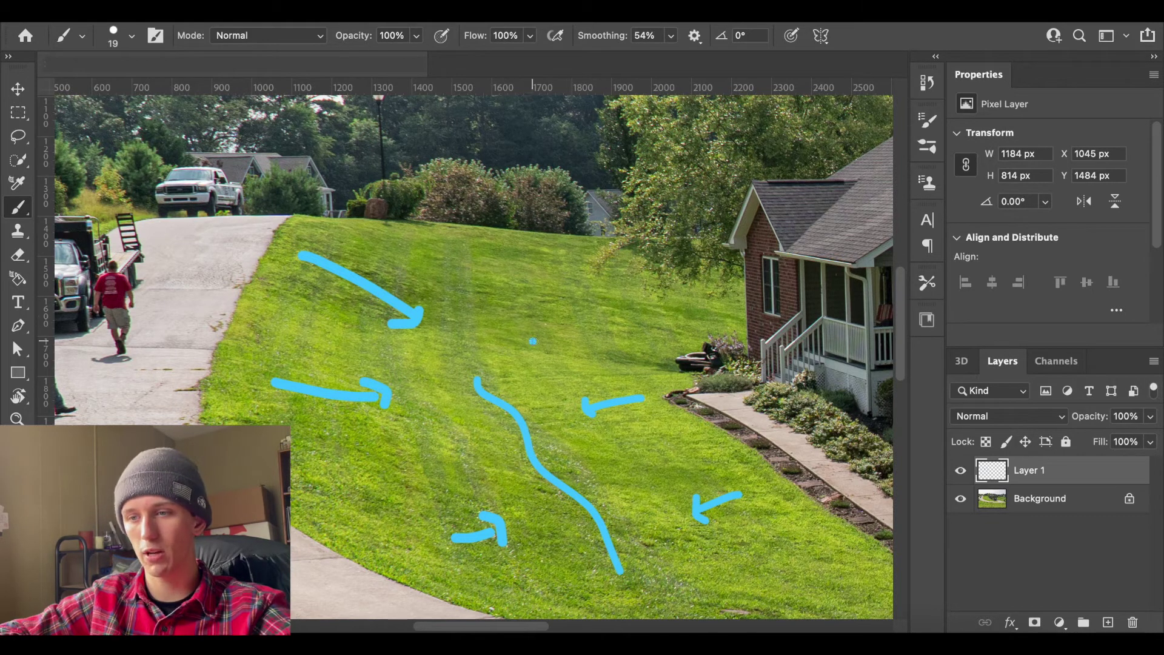
pyautogui.moveTo(533, 342)
pyautogui.mouseDown()
pyautogui.moveTo(609, 351)
pyautogui.moveTo(620, 338)
pyautogui.moveTo(604, 356)
pyautogui.mouseUp()
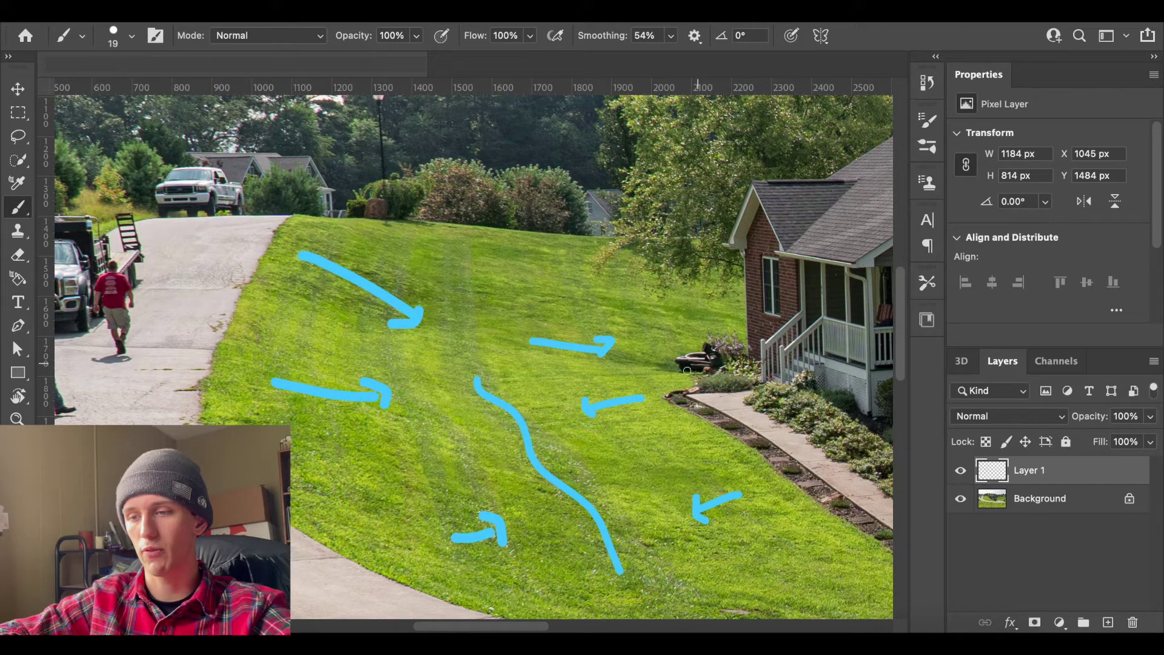
pyautogui.moveTo(687, 371)
pyautogui.mouseDown()
pyautogui.moveTo(699, 373)
pyautogui.moveTo(678, 377)
pyautogui.moveTo(681, 362)
pyautogui.moveTo(695, 362)
pyautogui.mouseUp()
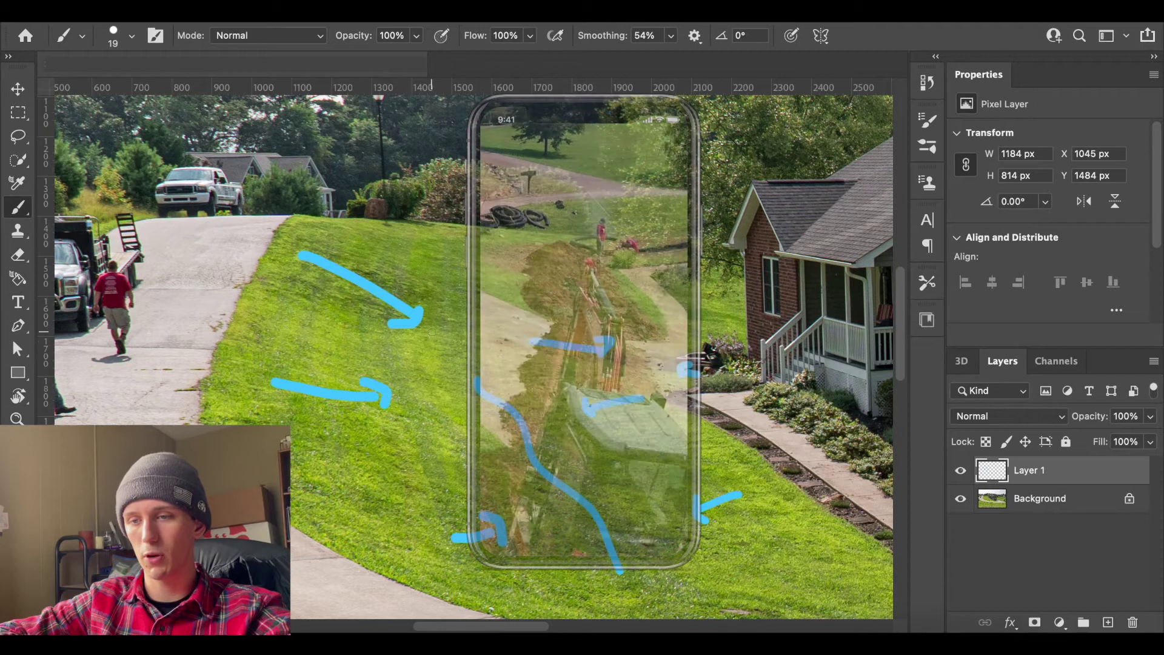
# Step: Paint the first orange dashed trench line down the left side of the wavy blue line
pyautogui.moveTo(433, 333); pyautogui.dragTo(474, 444)
pyautogui.moveTo(496, 487); pyautogui.dragTo(506, 502)
pyautogui.moveTo(531, 541); pyautogui.dragTo(549, 571)
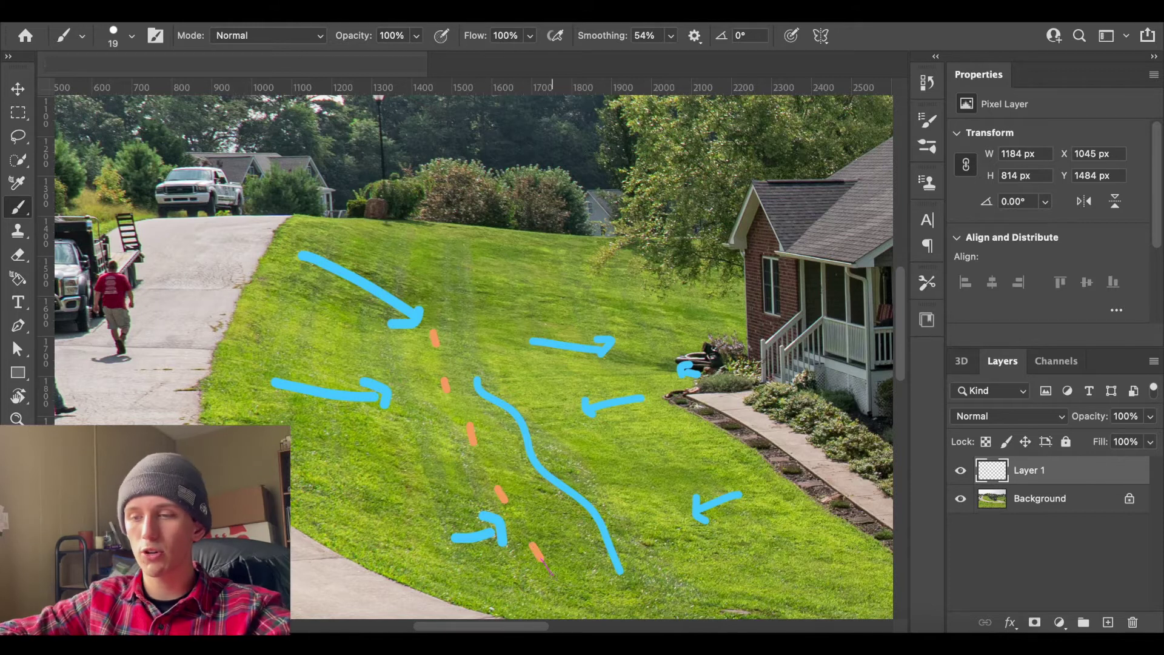
pyautogui.scroll(-2, 552, 574)
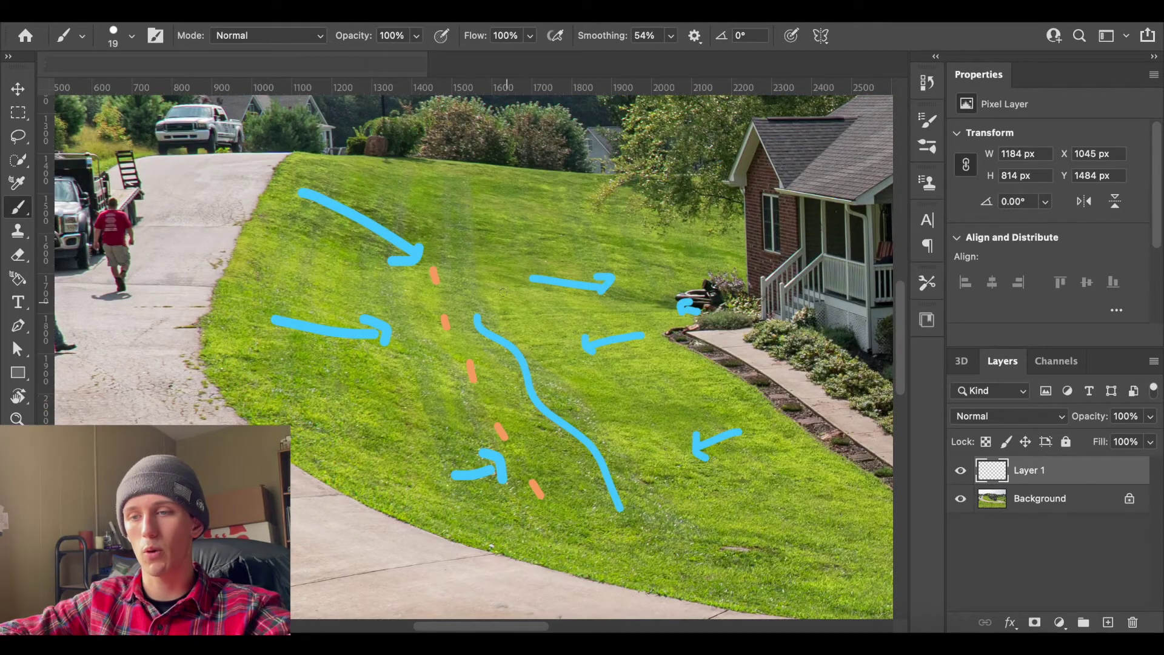
pyautogui.moveTo(493, 270); pyautogui.dragTo(578, 410)
# Step: Paint a second orange dashed trench line along the right side of the blue curve
pyautogui.moveTo(609, 450); pyautogui.dragTo(619, 463)
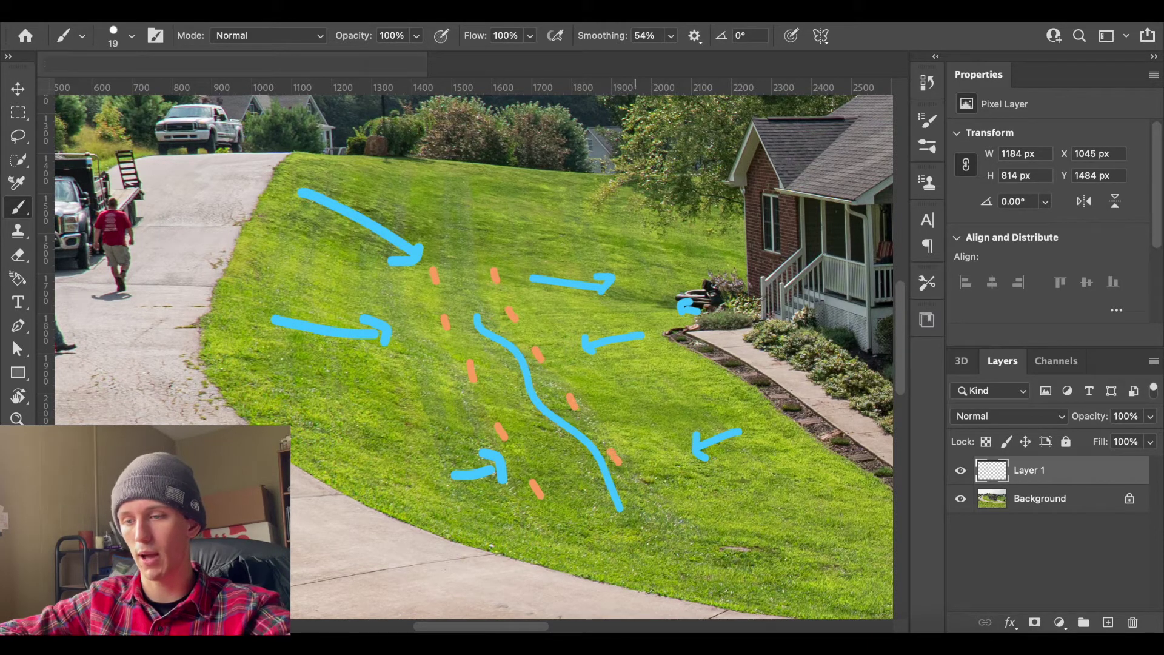
pyautogui.moveTo(648, 512); pyautogui.dragTo(667, 524)
pyautogui.moveTo(594, 542); pyautogui.dragTo(609, 551)
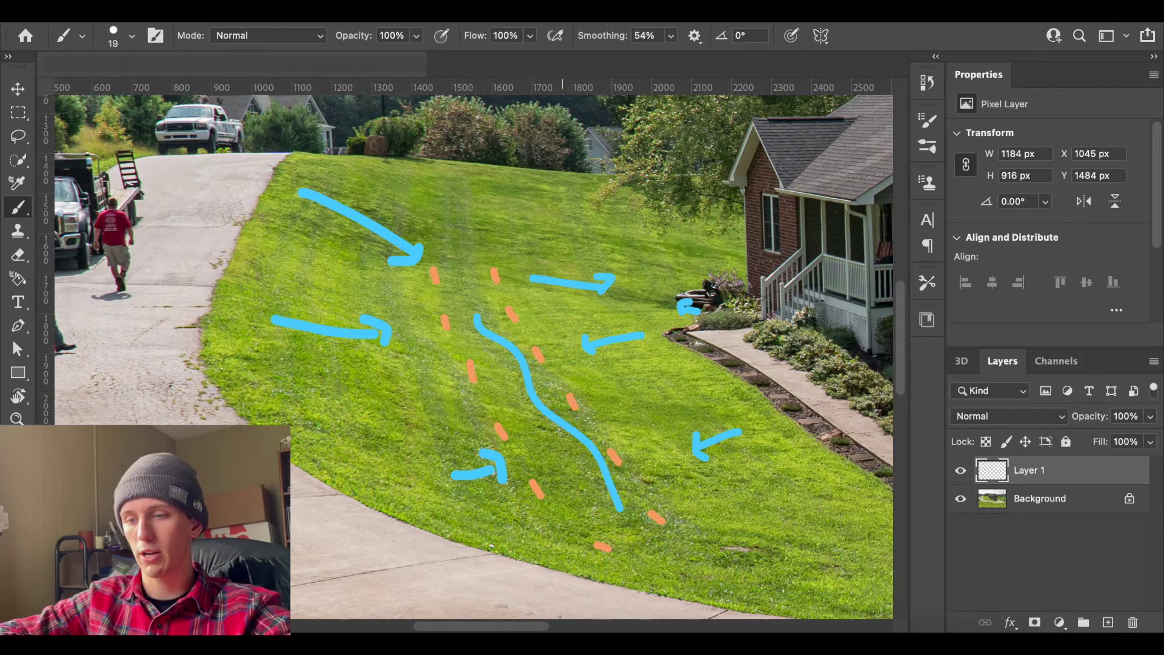
pyautogui.scroll(-3, 473, 358)
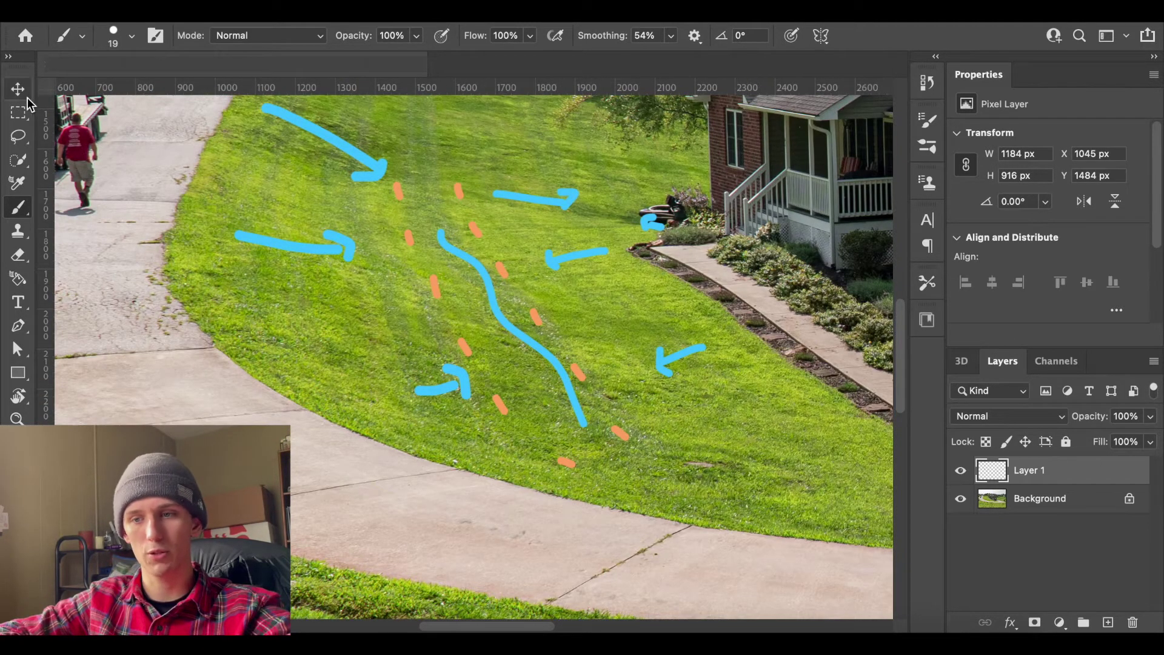
pyautogui.click(27, 96)
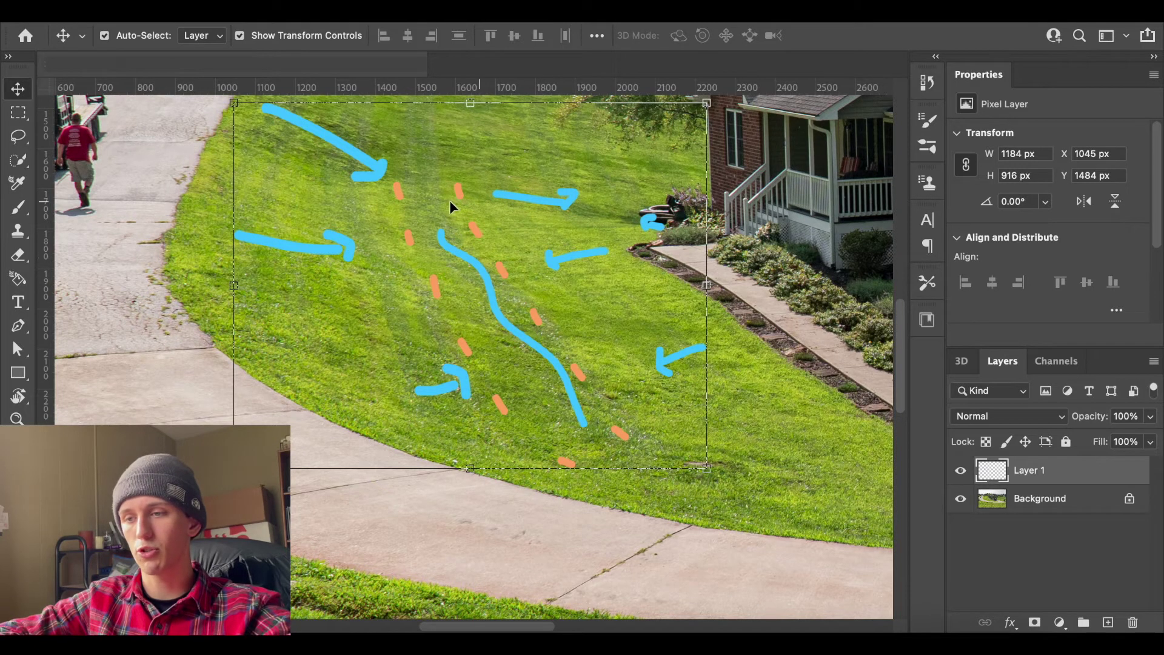
# Step: Deselect Layer 1 and pan the view down and right across the annotated lawn
pyautogui.click(581, 306)
pyautogui.hscroll(10, 567, 351)
pyautogui.scroll(-3, 567, 351)
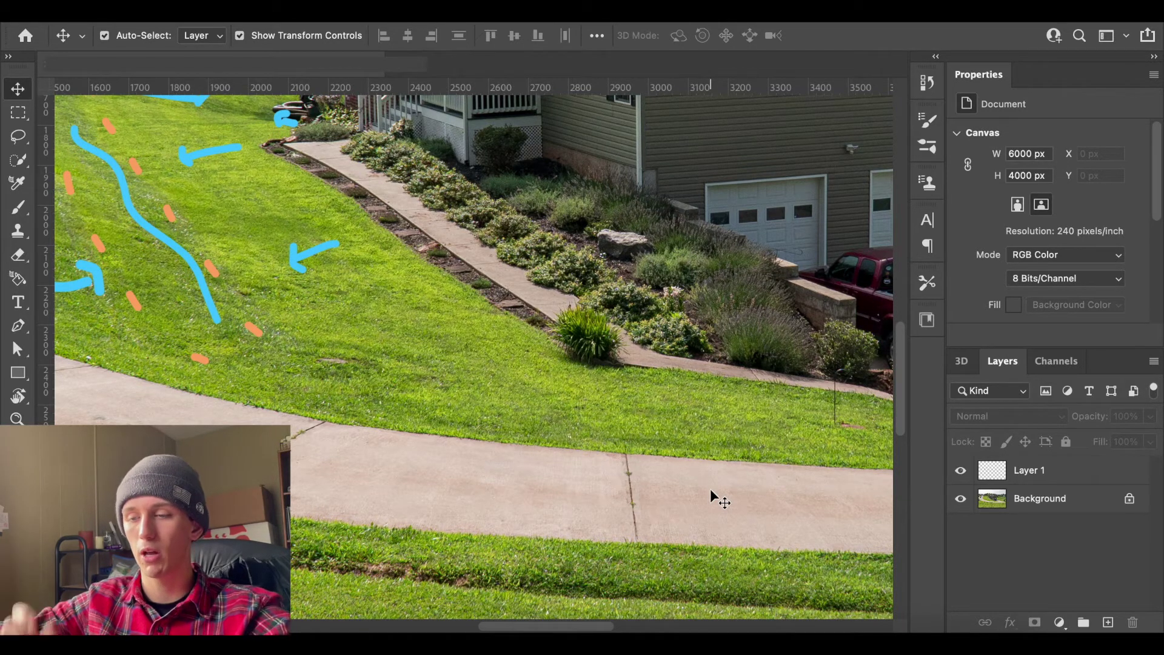
pyautogui.hscroll(1, 710, 489)
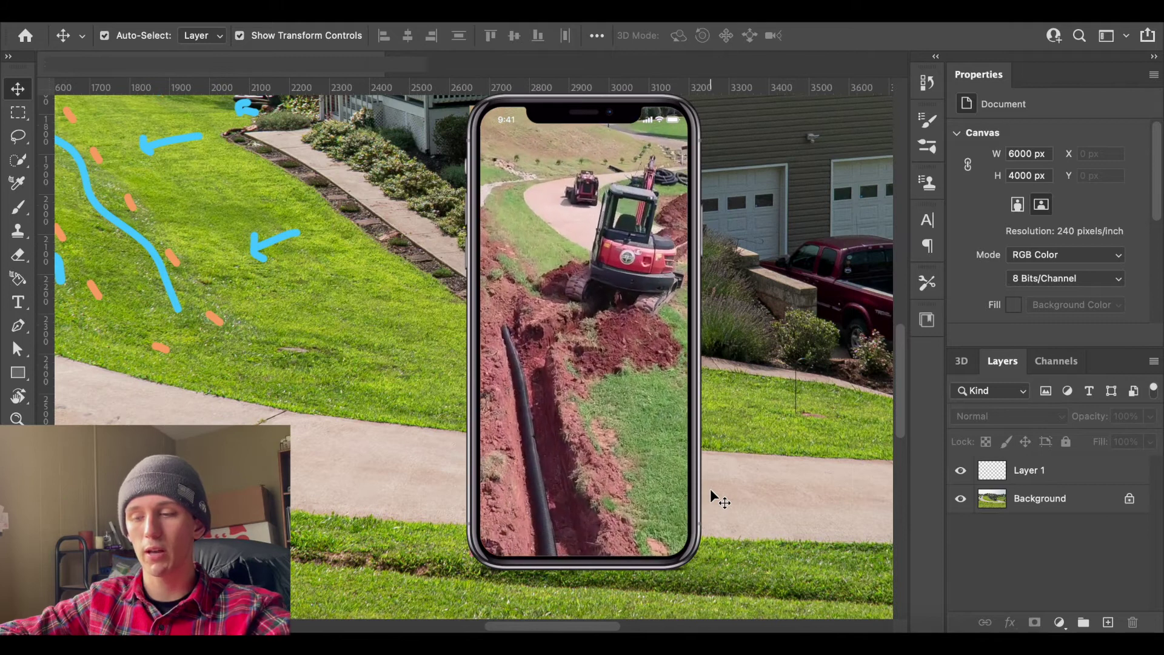
pyautogui.hscroll(2, 710, 488)
pyautogui.scroll(-1, 711, 489)
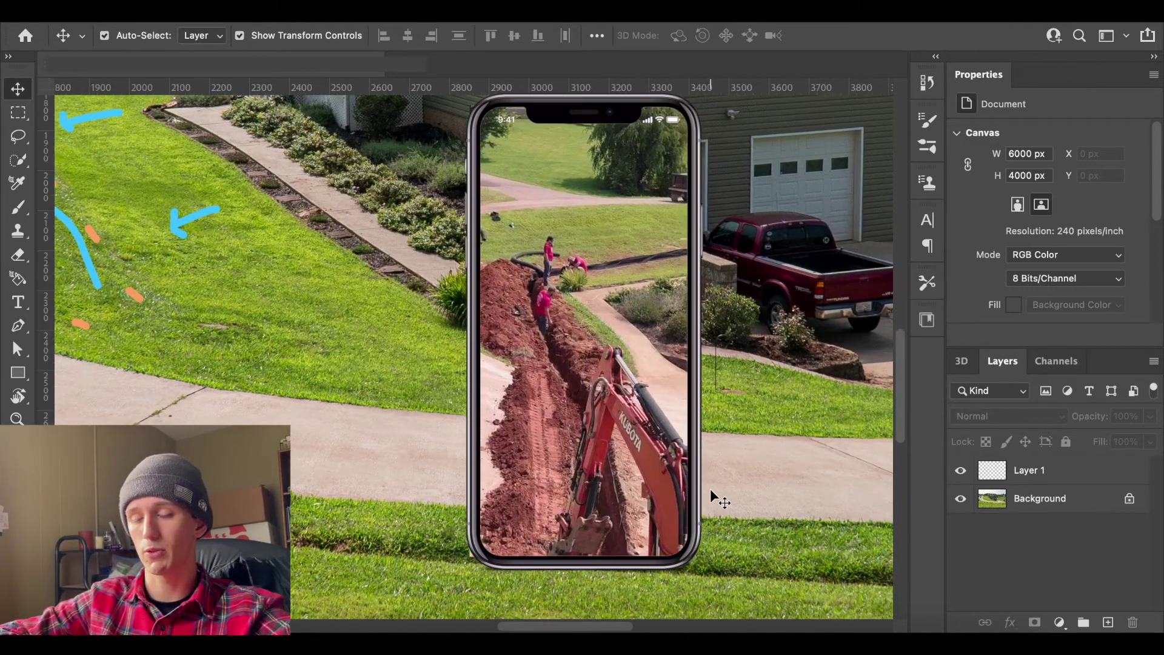
pyautogui.hscroll(1, 711, 489)
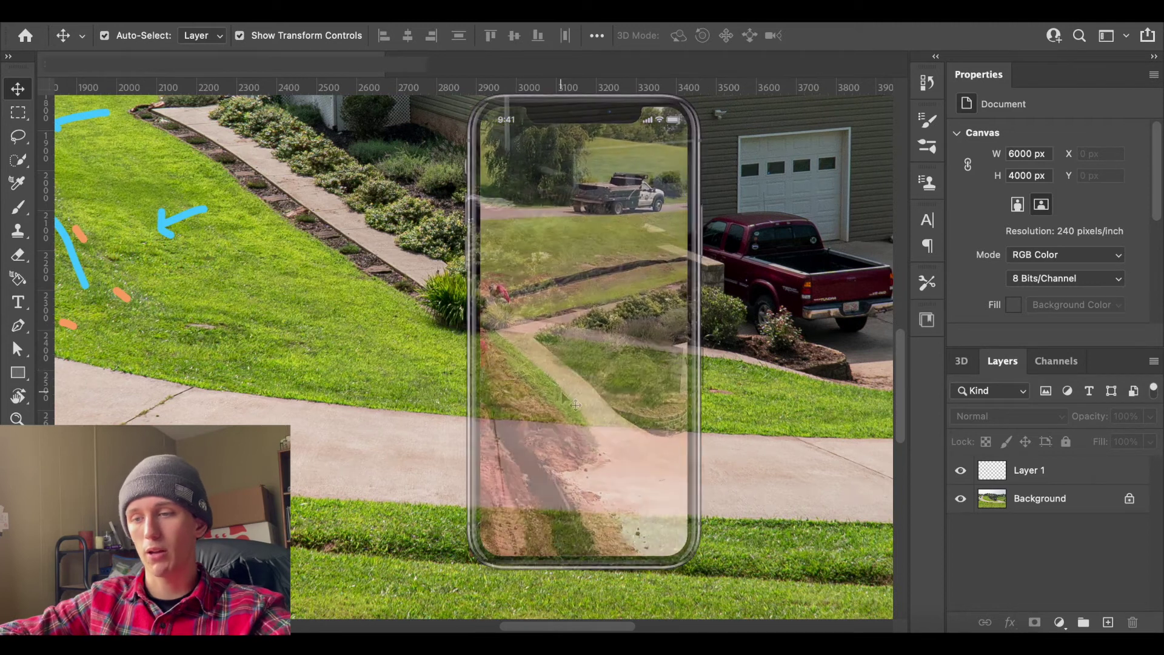
pyautogui.hscroll(2, 561, 391)
pyautogui.scroll(-1, 561, 391)
pyautogui.keyDown('alt'); pyautogui.scroll(-3, 561, 391); pyautogui.keyUp('alt')
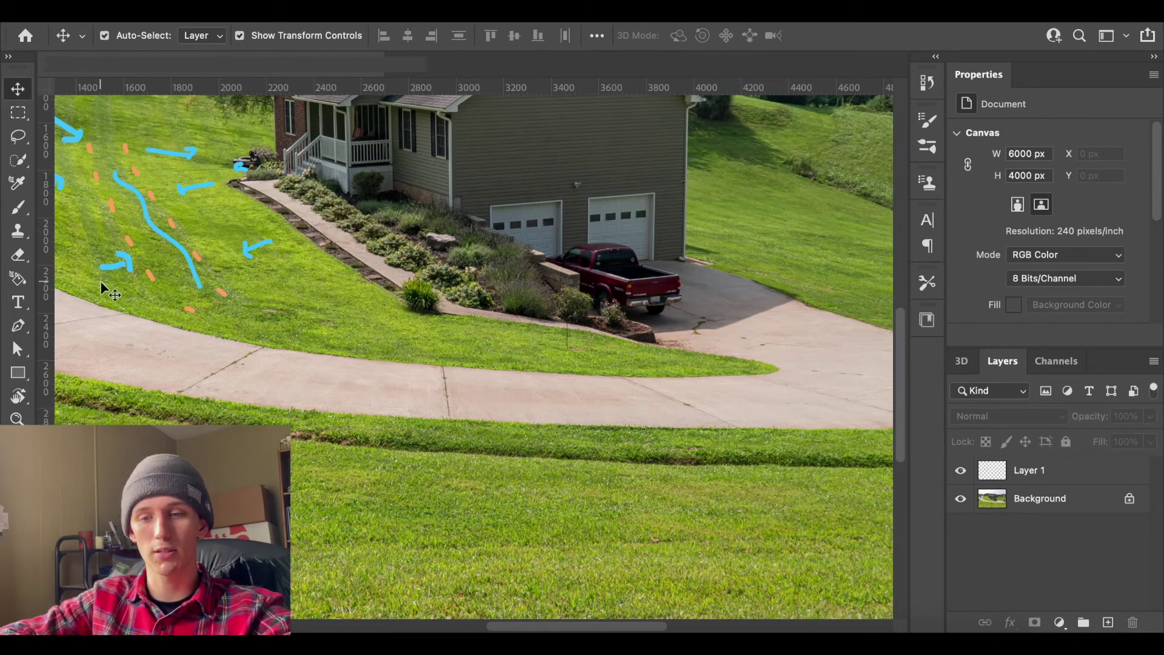
# Step: Set the foreground colour to dark grey 3f3f3f and zoom back in with the Brush ready
pyautogui.click(15, 467)
pyautogui.moveTo(606, 394); pyautogui.dragTo(511, 436)
pyautogui.click(954, 252)
pyautogui.press('v')
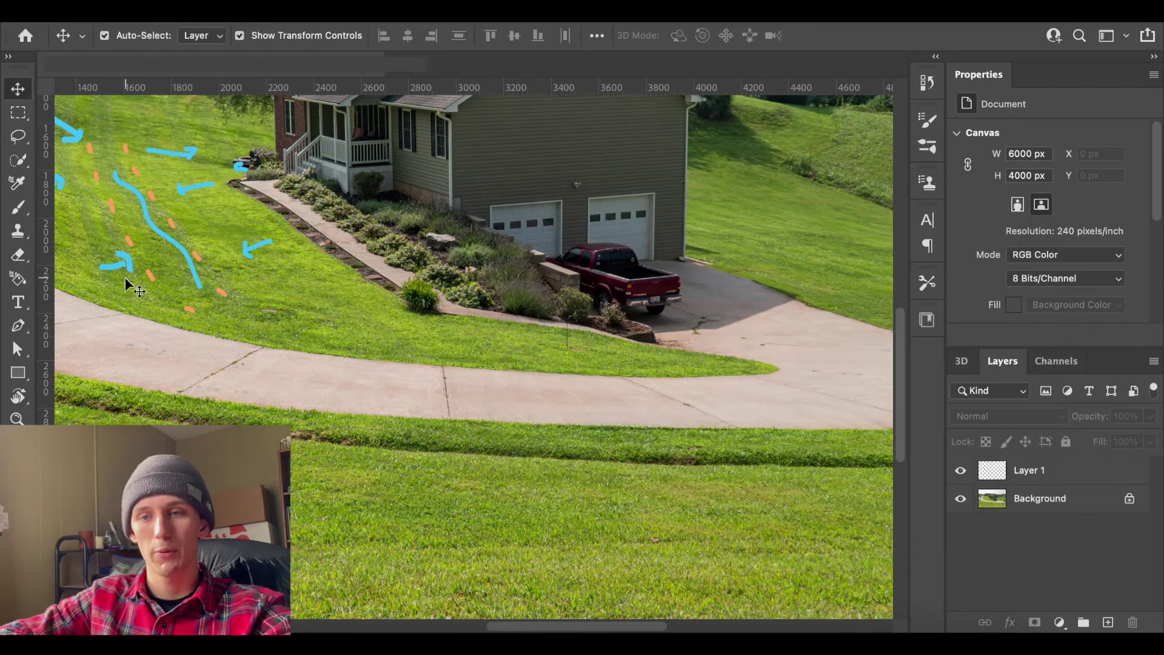
pyautogui.keyDown('alt'); pyautogui.scroll(3, 125, 277); pyautogui.keyUp('alt')
pyautogui.keyDown('alt'); pyautogui.scroll(2, 124, 277); pyautogui.keyUp('alt')
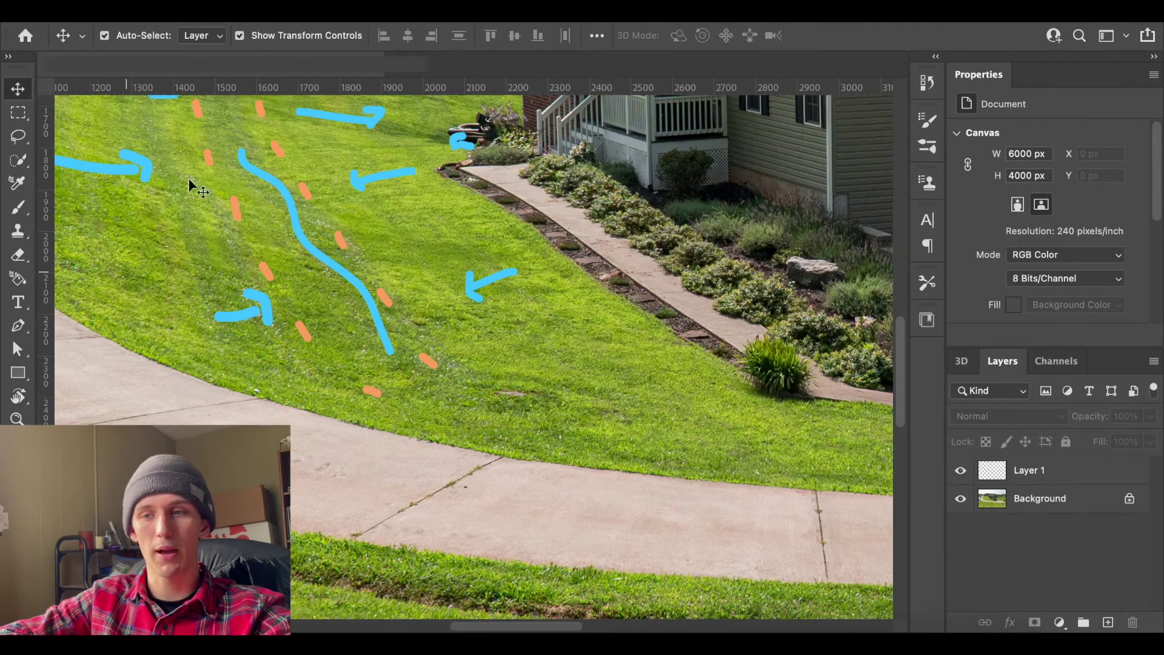
pyautogui.press('b')
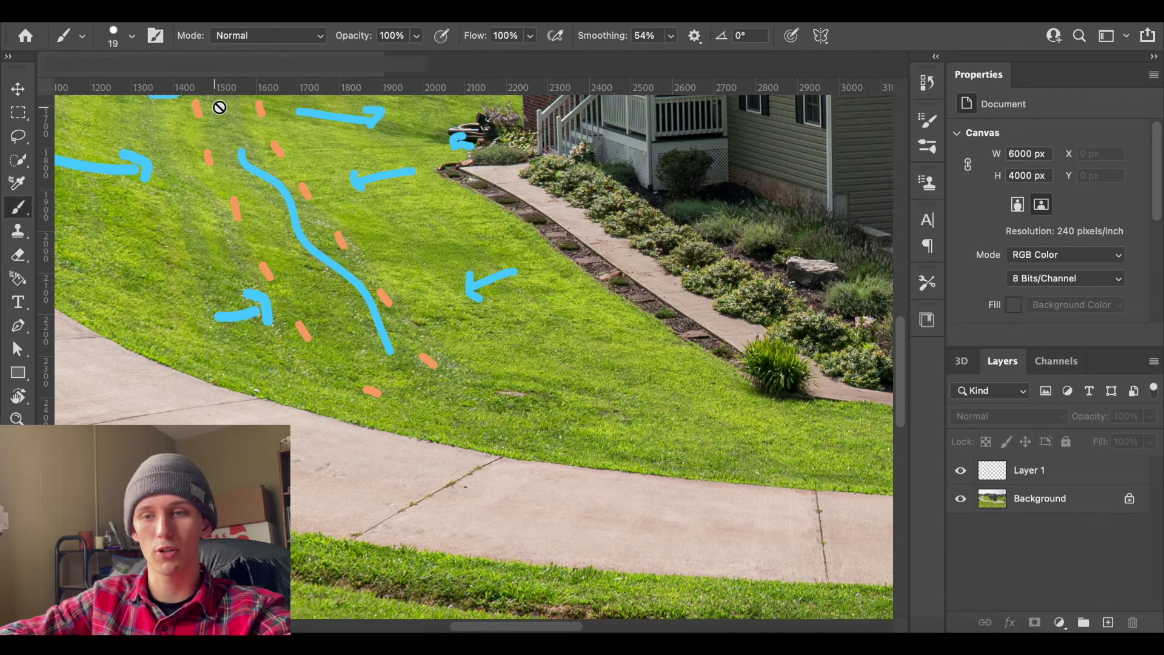
# Step: On Layer 1, brush a dark grey drain line along the blue curve and circle the outlet by the driveway
pyautogui.click(1092, 474)
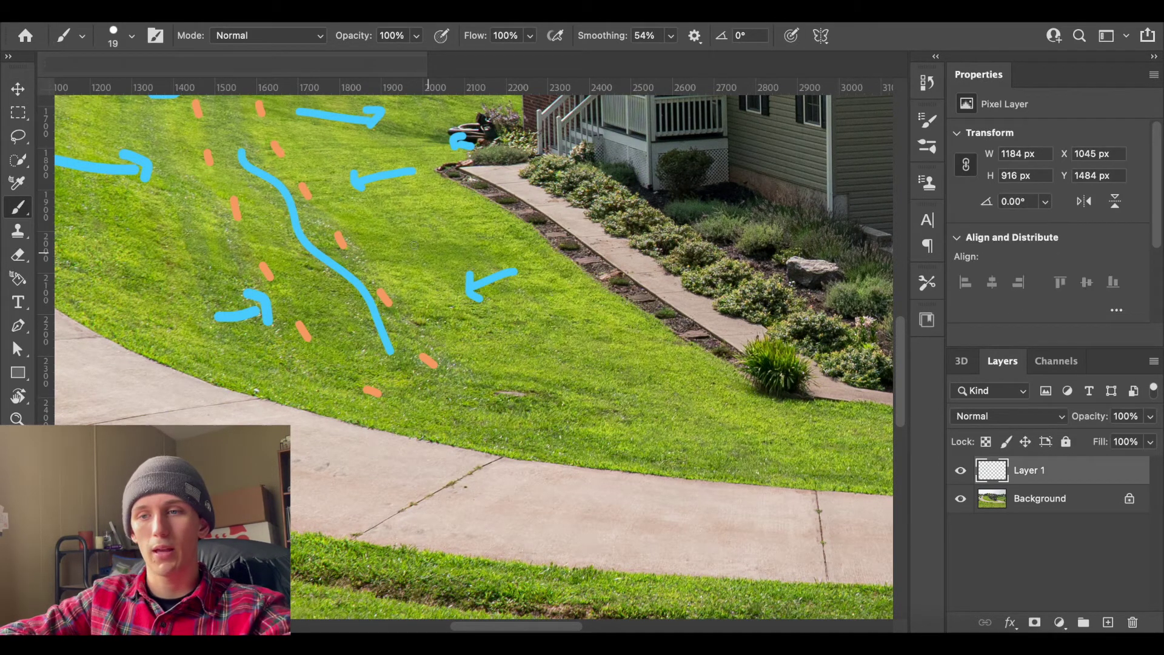
pyautogui.moveTo(233, 111)
pyautogui.mouseDown()
pyautogui.moveTo(297, 249)
pyautogui.moveTo(410, 402)
pyautogui.mouseUp()
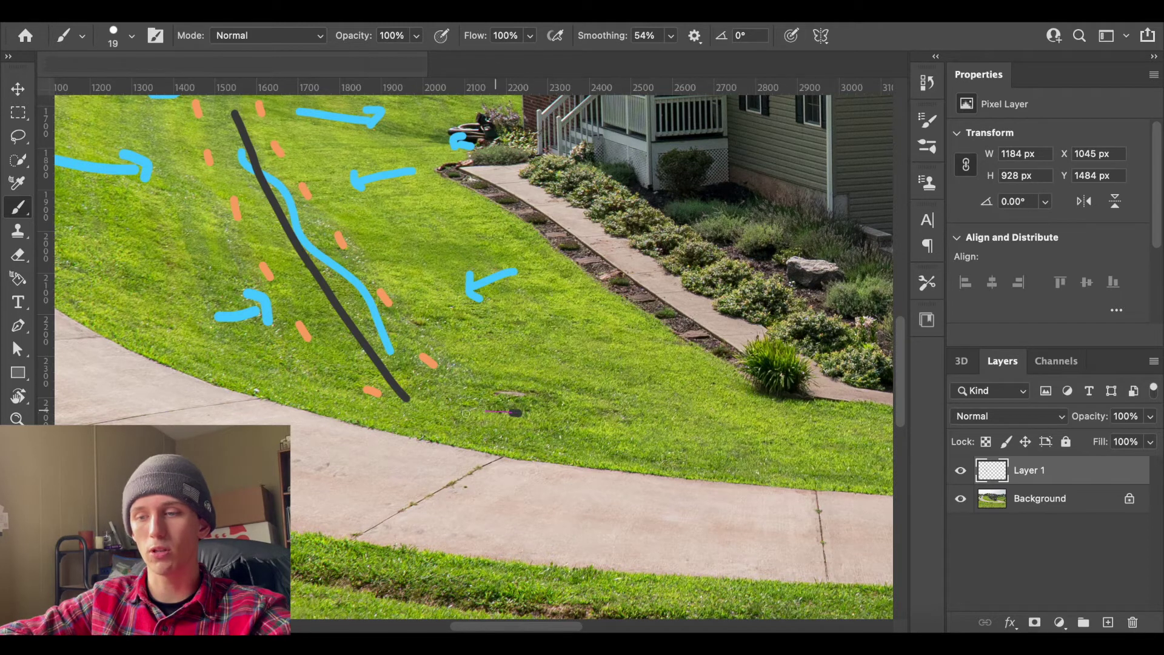
pyautogui.moveTo(520, 413)
pyautogui.mouseDown()
pyautogui.moveTo(457, 436)
pyautogui.moveTo(519, 465)
pyautogui.moveTo(533, 441)
pyautogui.moveTo(503, 412)
pyautogui.mouseUp()
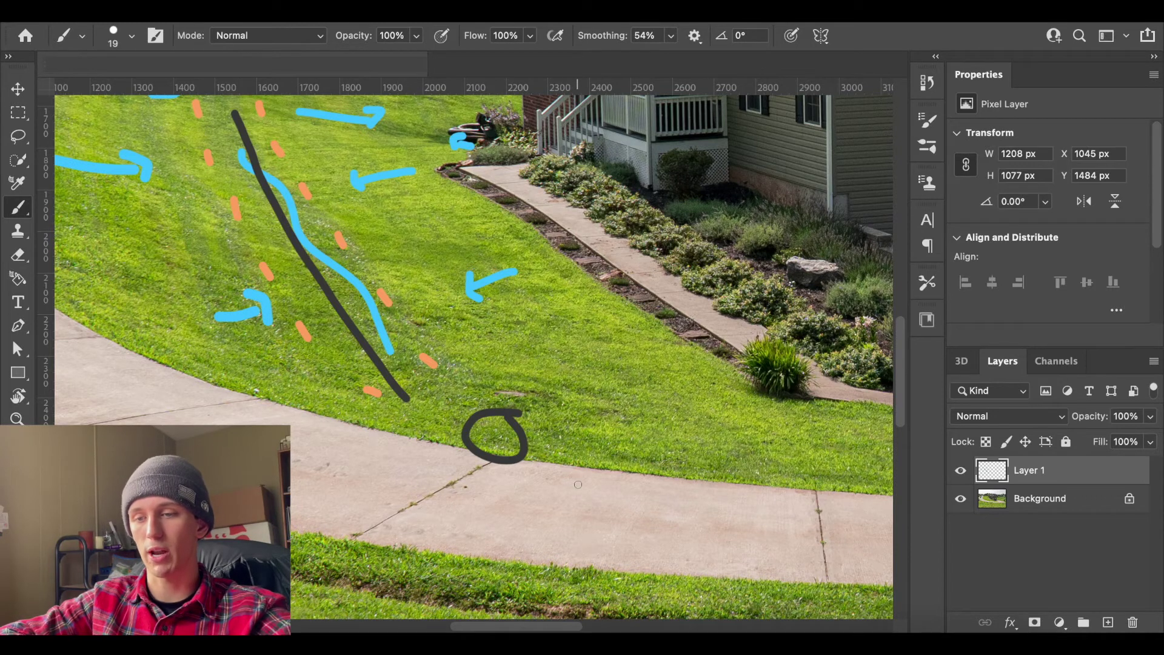
pyautogui.hscroll(5, 578, 485)
pyautogui.scroll(-2, 578, 485)
# Step: Continue the grey drain line from the basin circle across the driveway and along the lower grass edge
pyautogui.keyDown('alt'); pyautogui.scroll(-3, 578, 484); pyautogui.keyUp('alt')
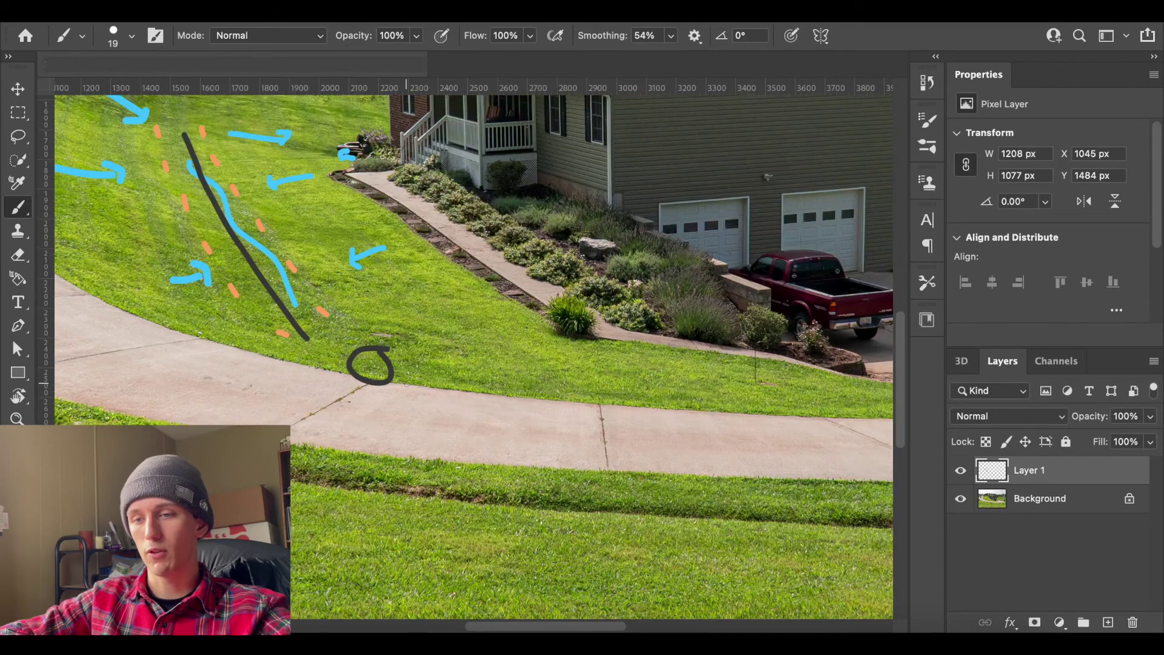
pyautogui.click(408, 385)
pyautogui.moveTo(433, 411)
pyautogui.mouseDown()
pyautogui.moveTo(551, 476)
pyautogui.moveTo(548, 504)
pyautogui.moveTo(565, 508)
pyautogui.moveTo(568, 485)
pyautogui.mouseUp()
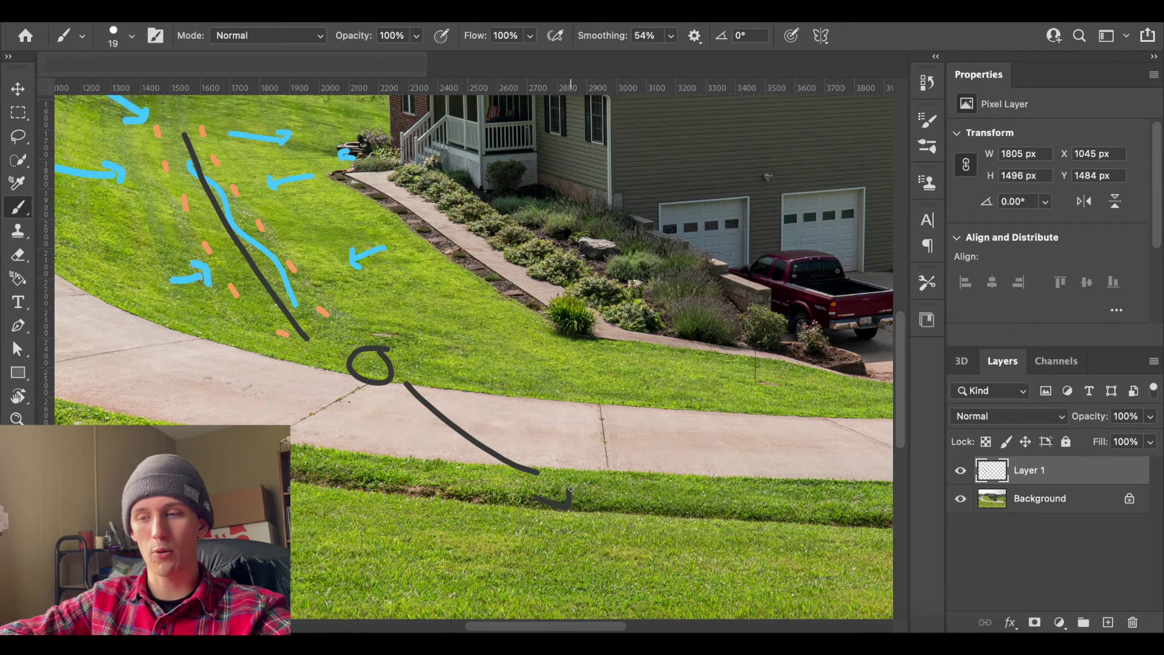
pyautogui.scroll(-1, 568, 485)
pyautogui.hscroll(1, 568, 486)
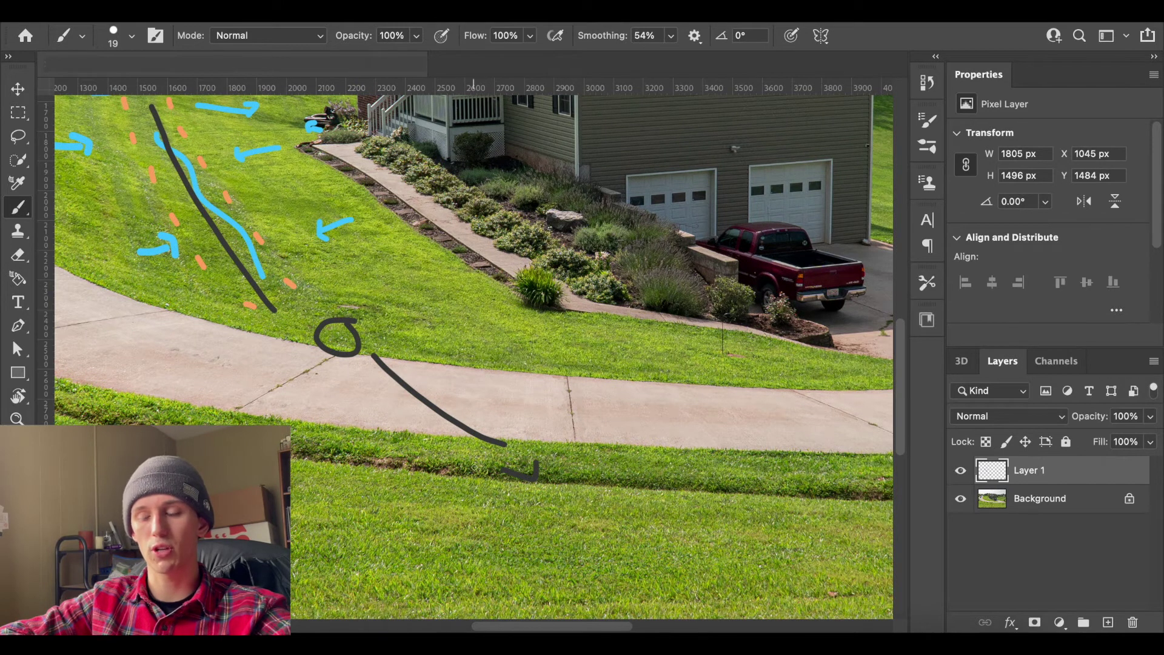
pyautogui.keyDown('alt'); pyautogui.scroll(-3, 475, 467); pyautogui.keyUp('alt')
pyautogui.hscroll(3, 469, 488)
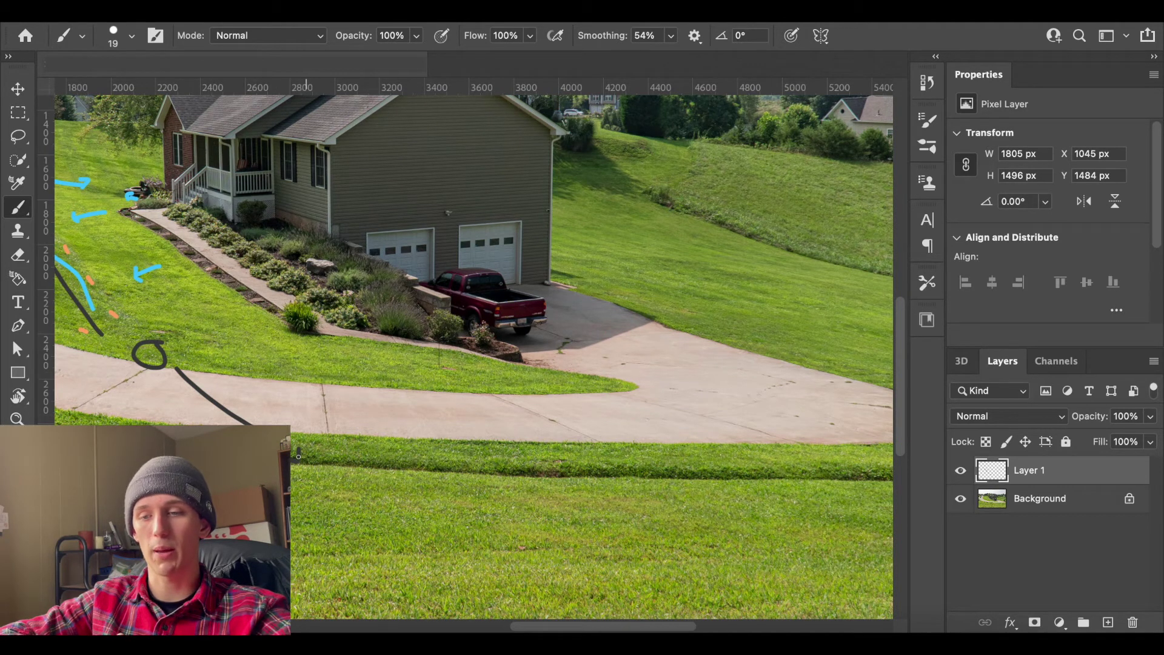
pyautogui.moveTo(308, 459)
pyautogui.mouseDown()
pyautogui.moveTo(742, 458)
pyautogui.moveTo(698, 442)
pyautogui.moveTo(718, 450)
pyautogui.moveTo(707, 477)
pyautogui.mouseUp()
pyautogui.keyDown('alt'); pyautogui.scroll(-5, 707, 476); pyautogui.keyUp('alt')
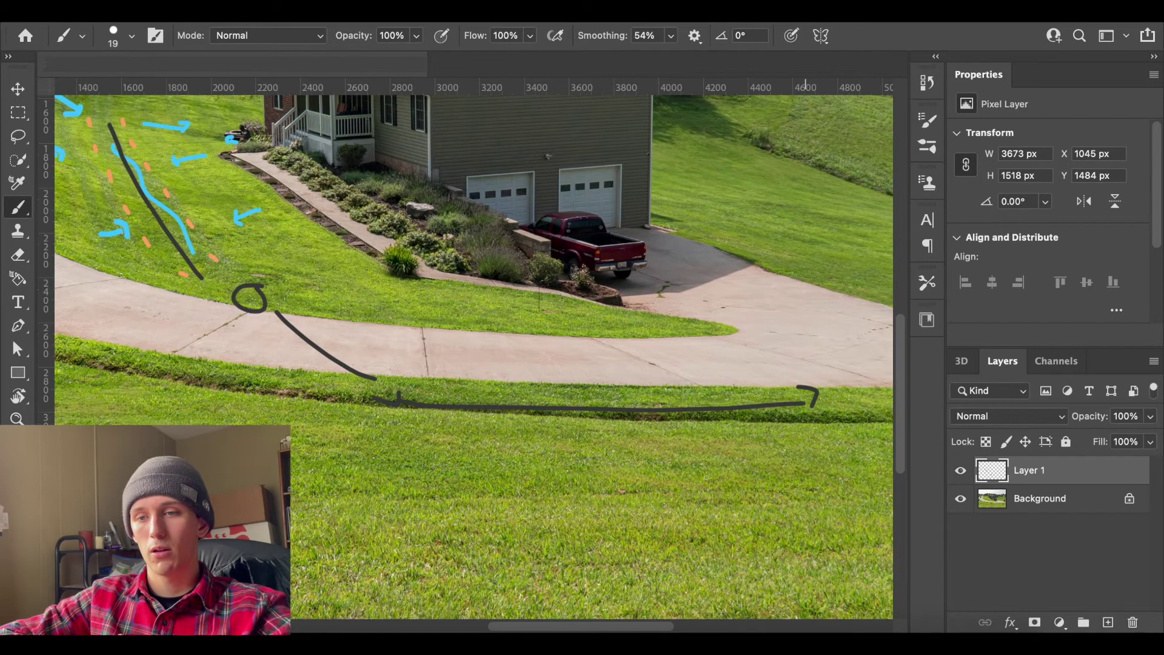
pyautogui.keyDown('alt'); pyautogui.scroll(-2, 706, 476); pyautogui.keyUp('alt')
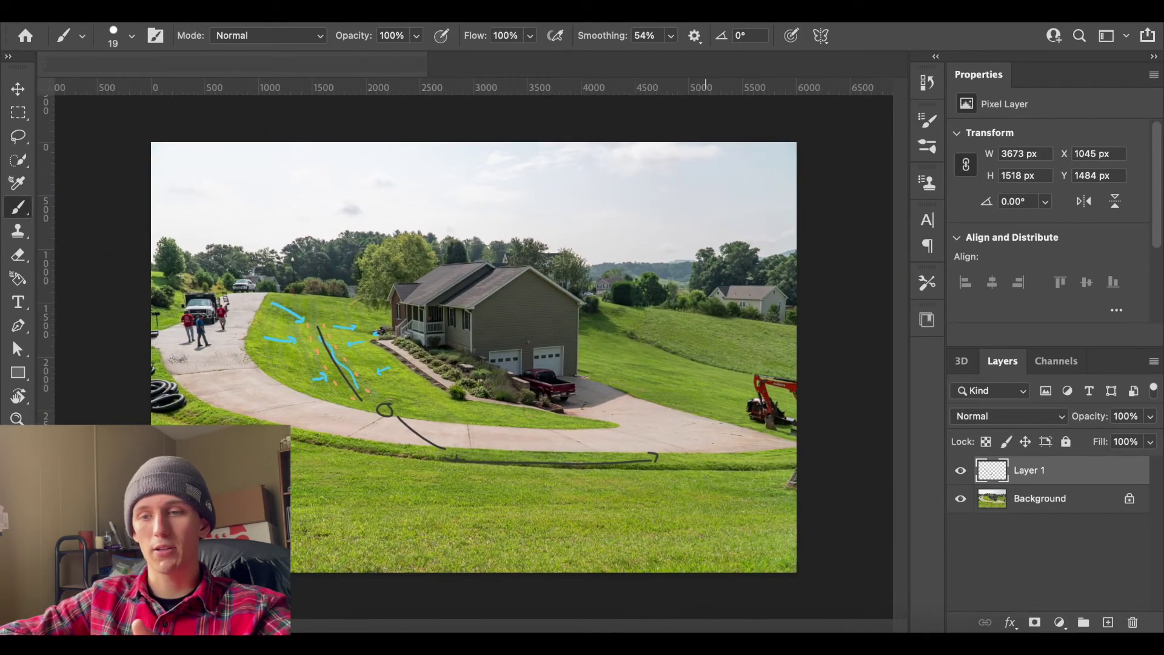